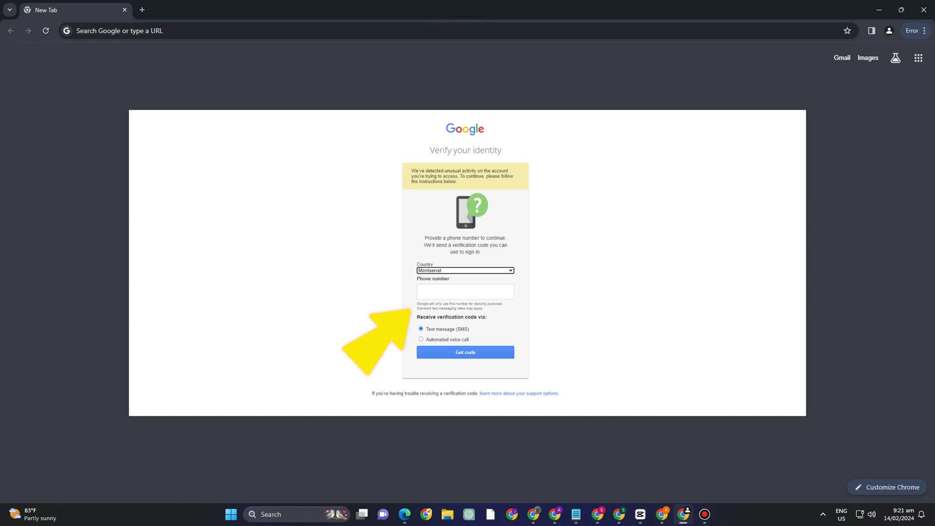
Search Google for 'sign up for gmail' and open the corrected query's results
click(195, 30)
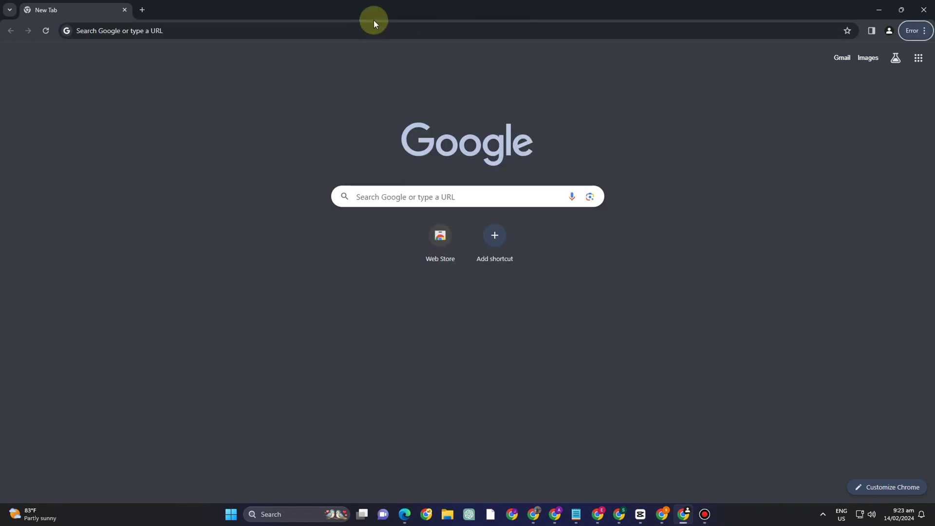
click(373, 37)
text(sight)
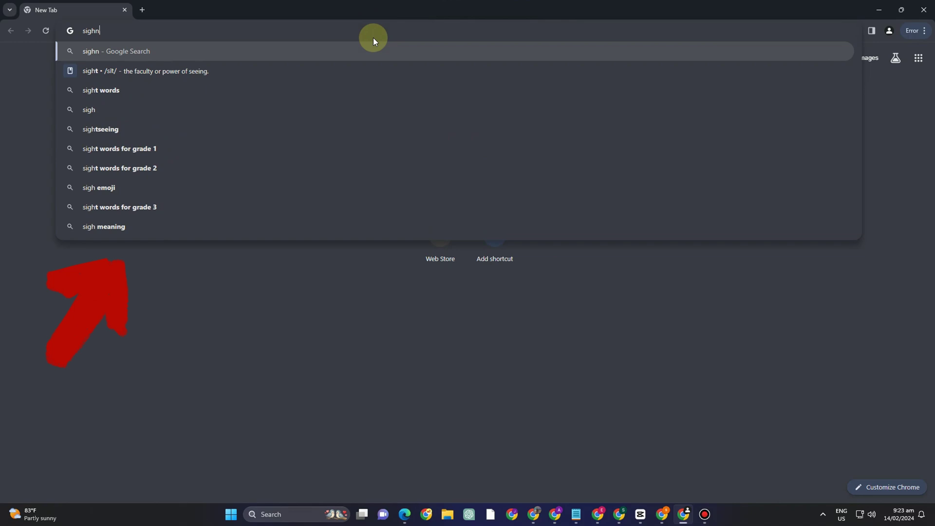
key(BackSpace)
key(BackSpace)
text(h)
key(BackSpace)
text(ng u)
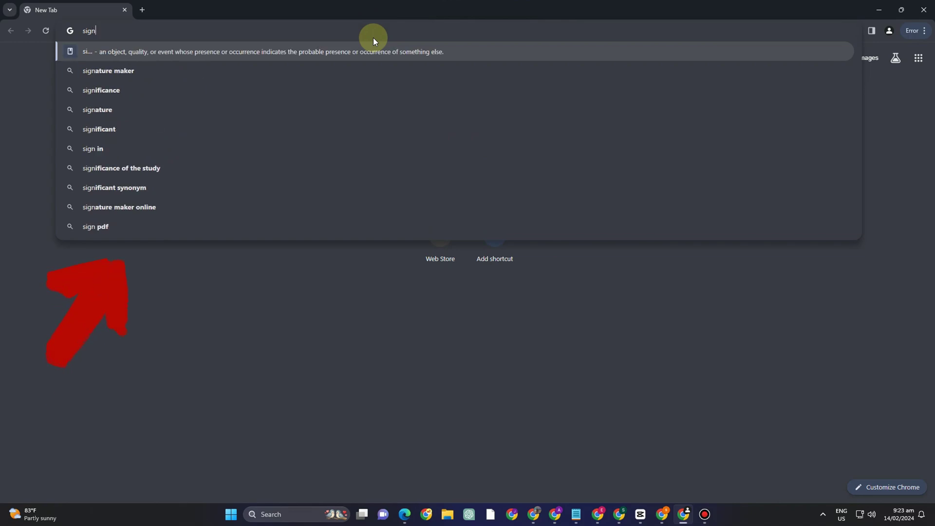
text(p fo)
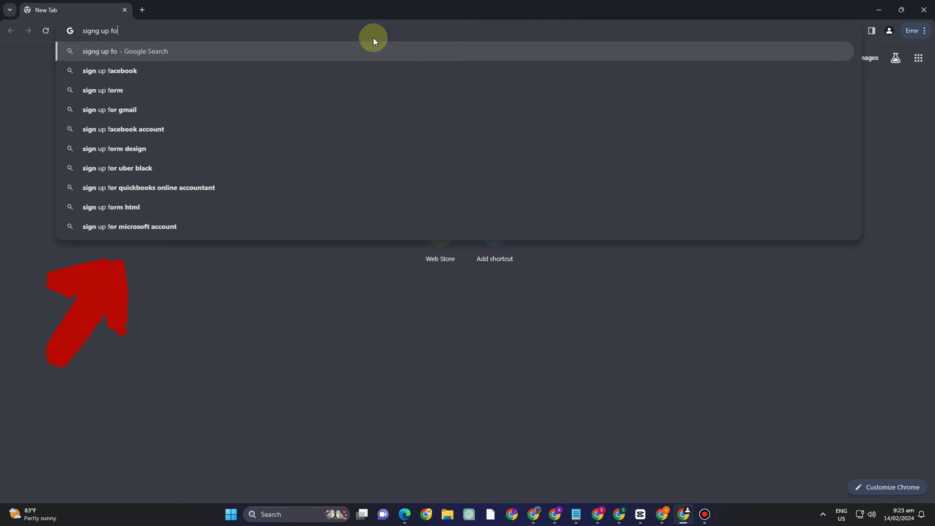
text(r gmail)
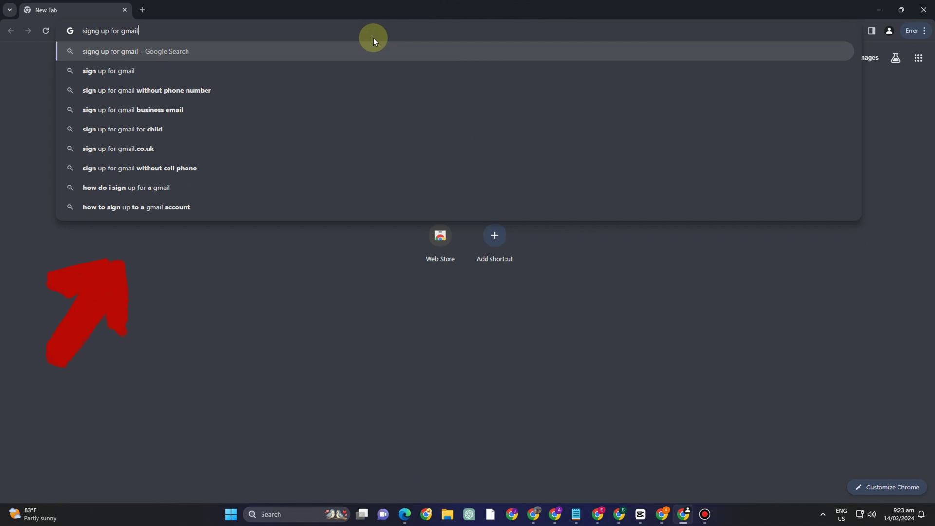
key(Return)
click(212, 145)
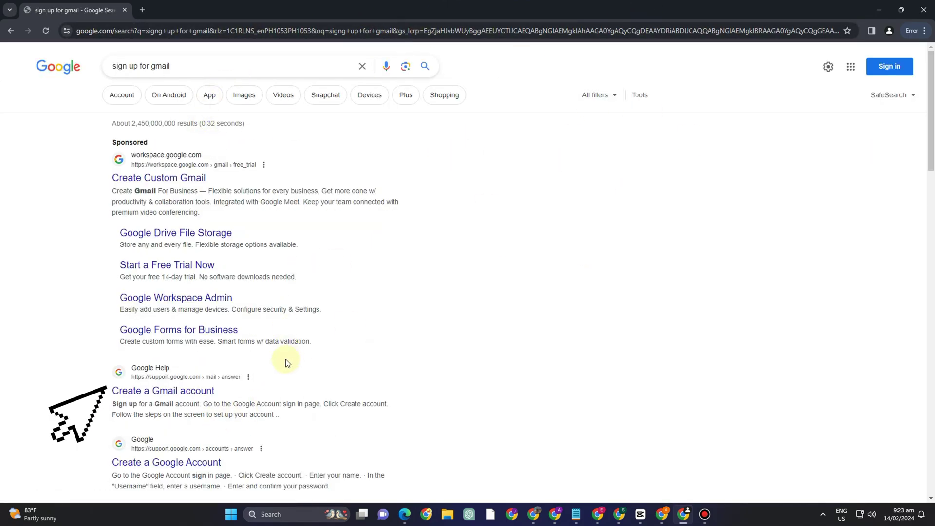
scroll(185, 458, down, 2)
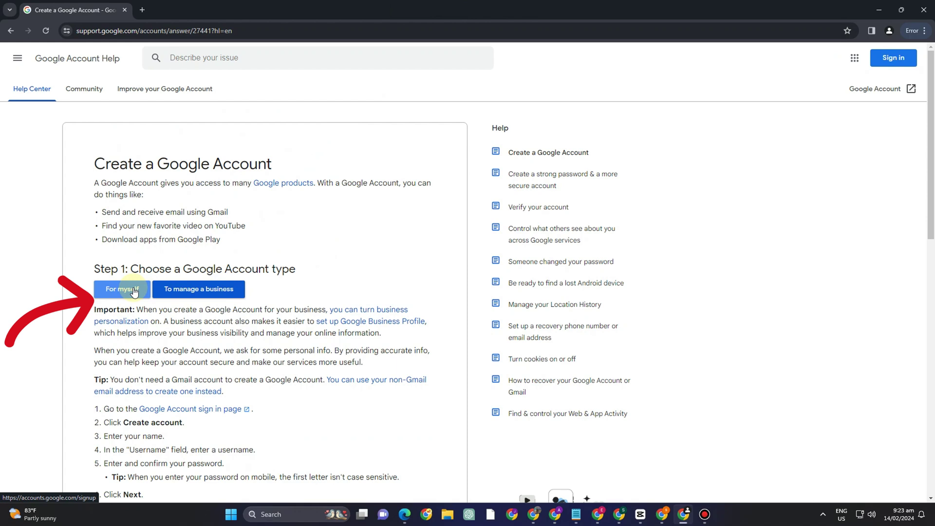
Start a personal account and enter the first and last name
click(134, 291)
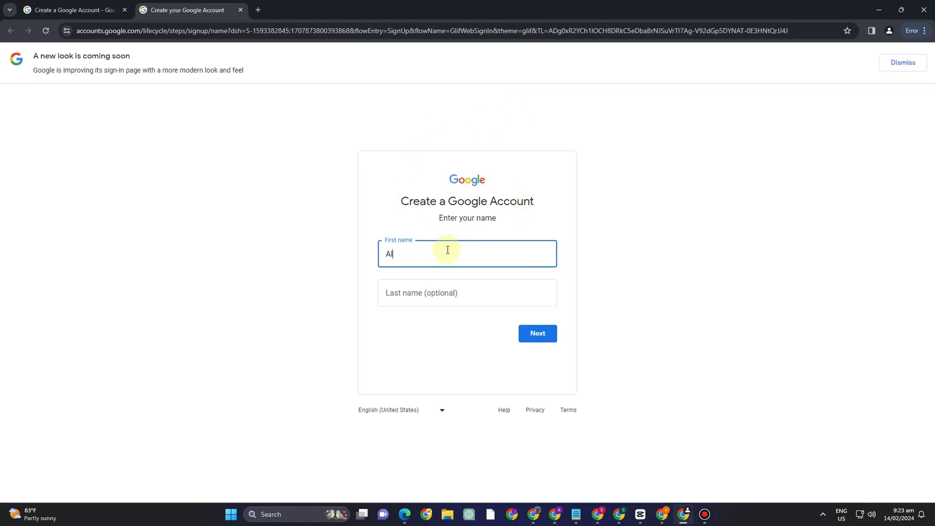
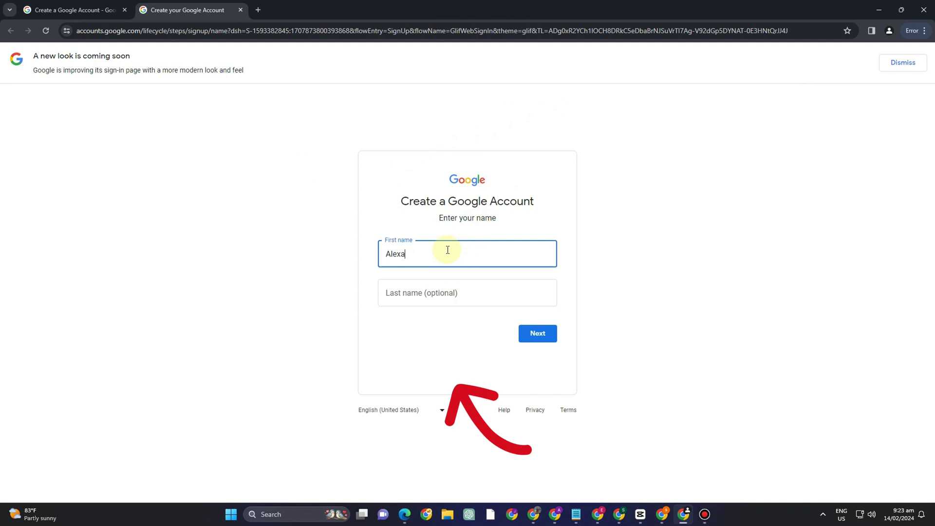
click(466, 294)
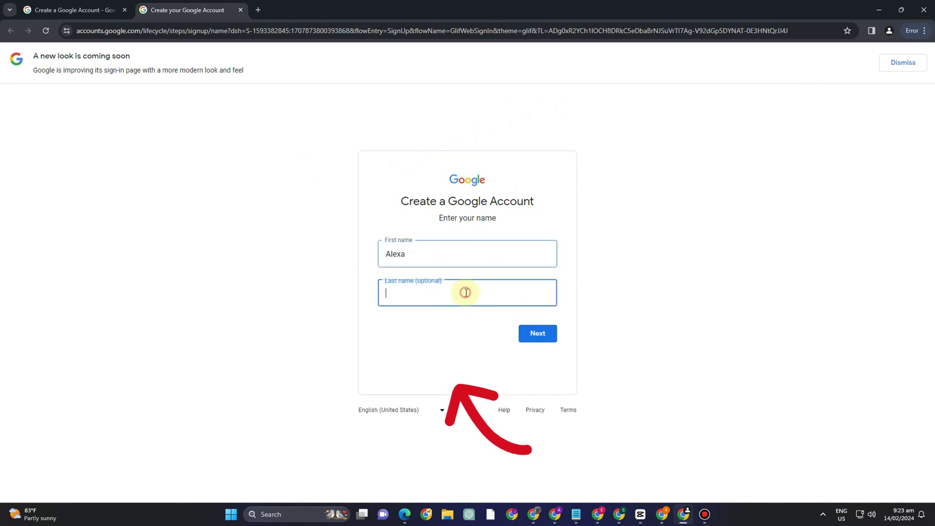
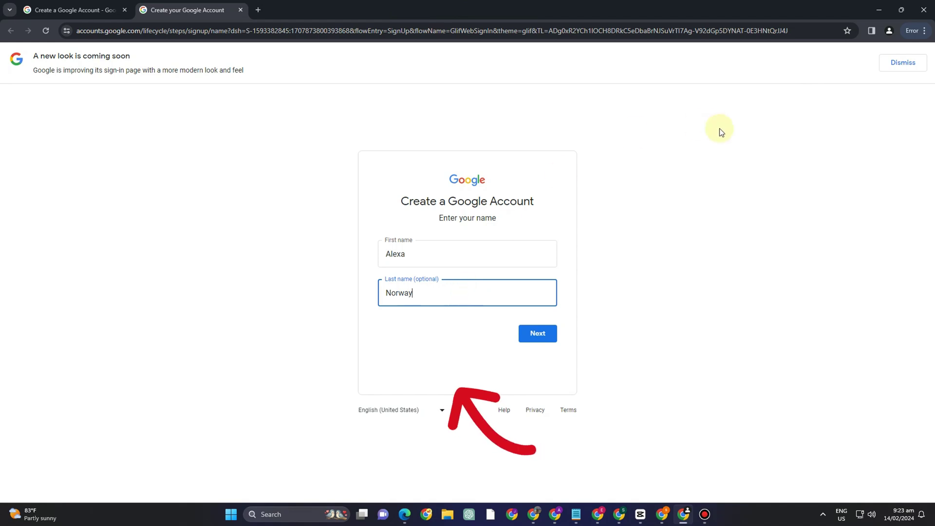
click(538, 333)
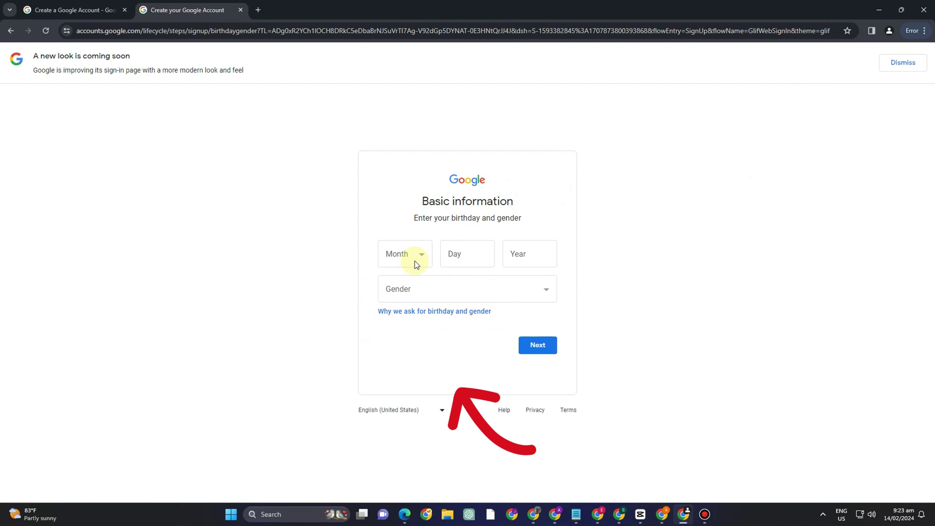
Enter a January 01, 1988 birthday with gender Rather not say
click(420, 255)
click(413, 273)
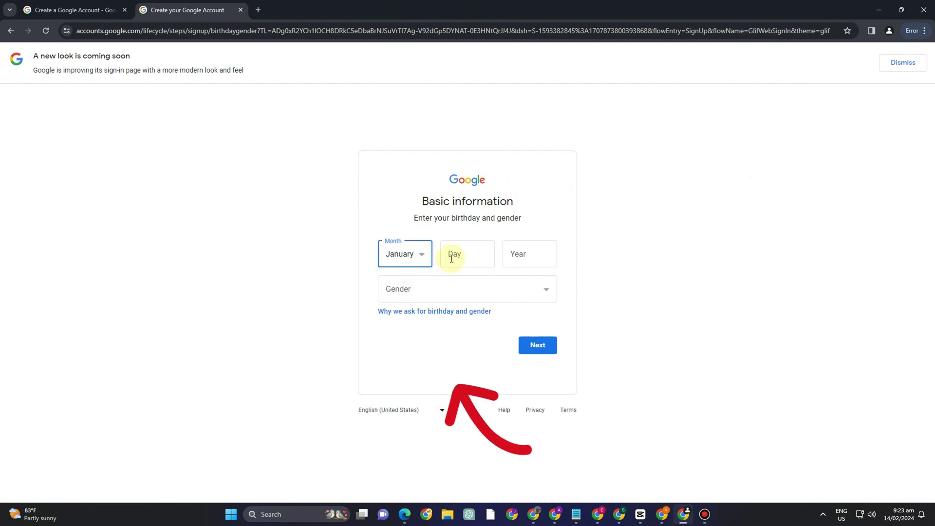
click(448, 260)
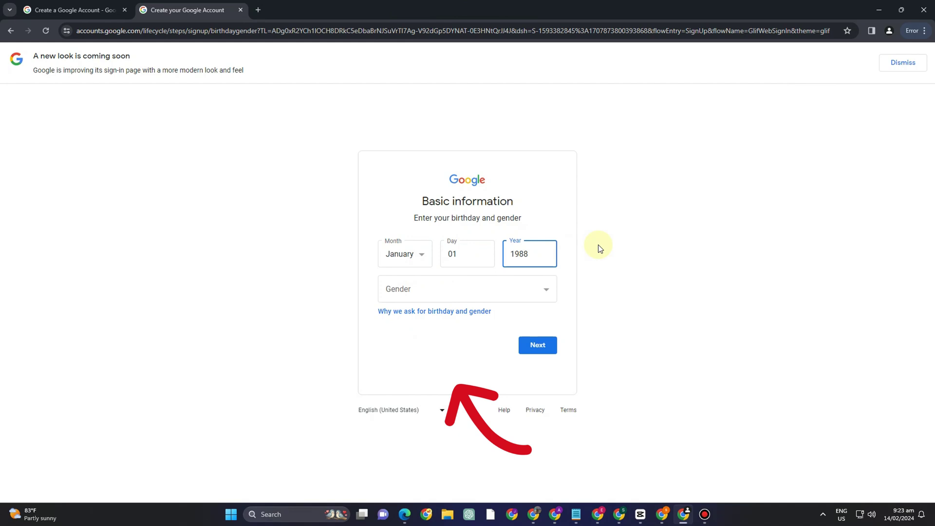
click(540, 290)
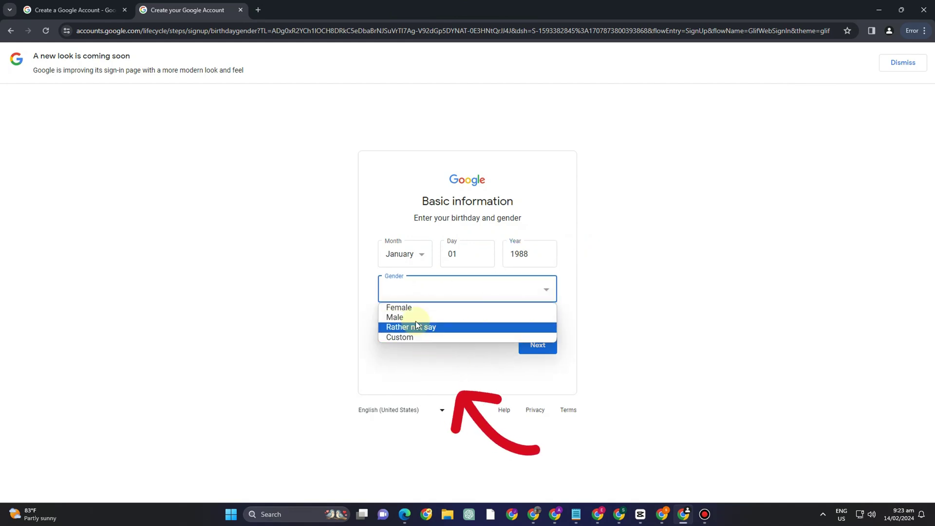
click(416, 327)
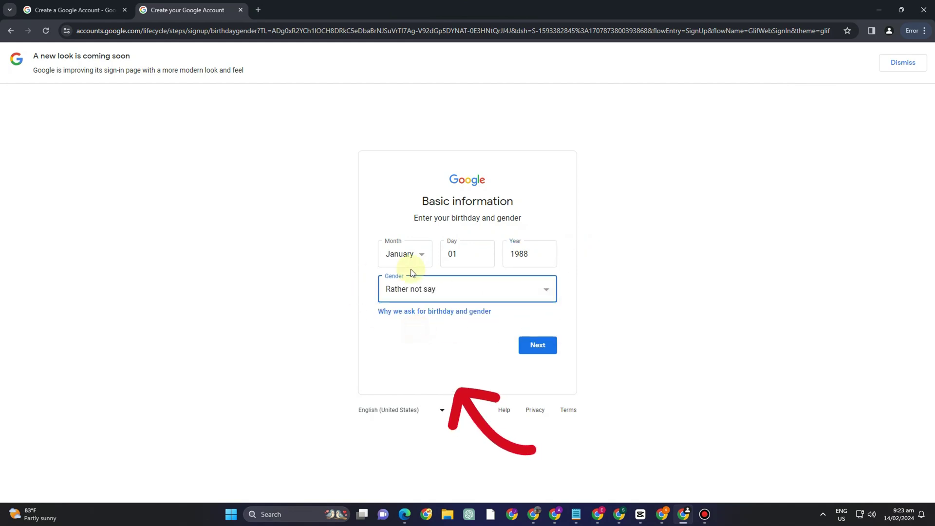
click(537, 345)
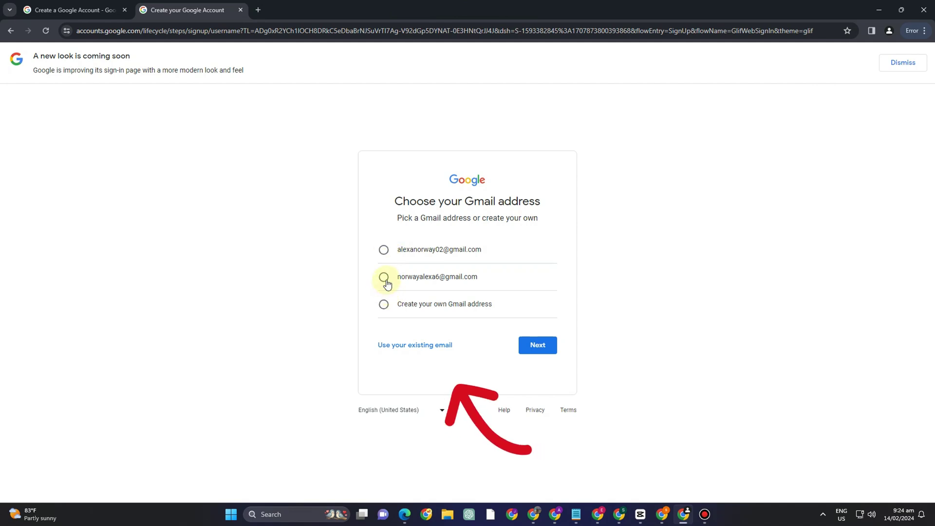
Choose a custom Gmail address by entering your own username
click(383, 304)
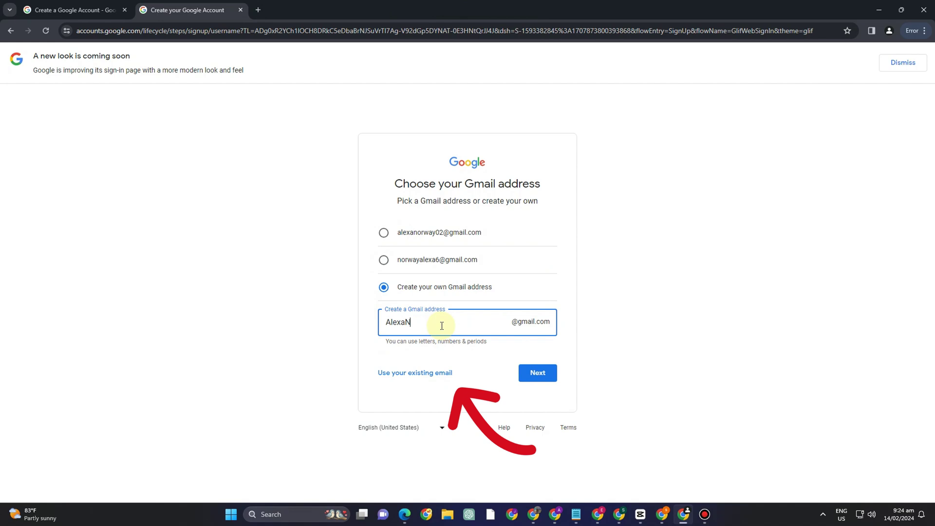
click(533, 374)
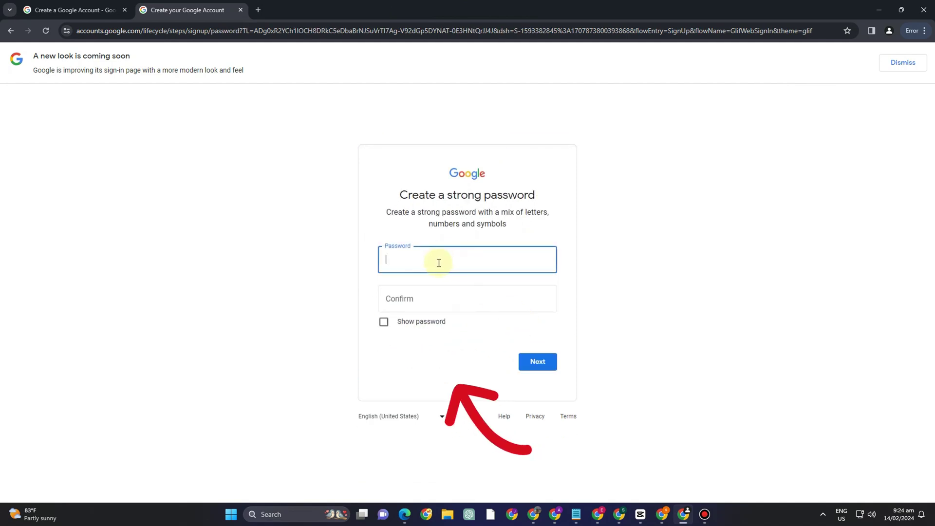
Enter the account password in both the Password and Confirm fields
click(438, 297)
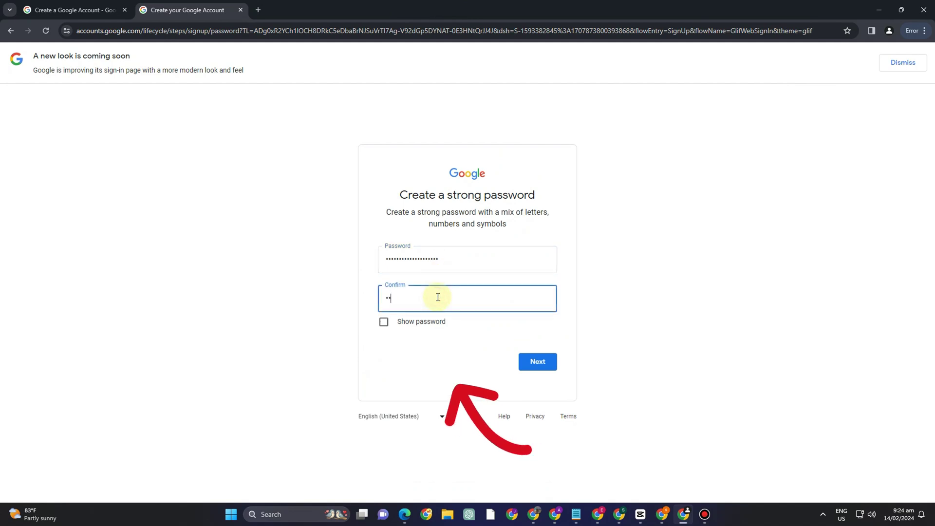
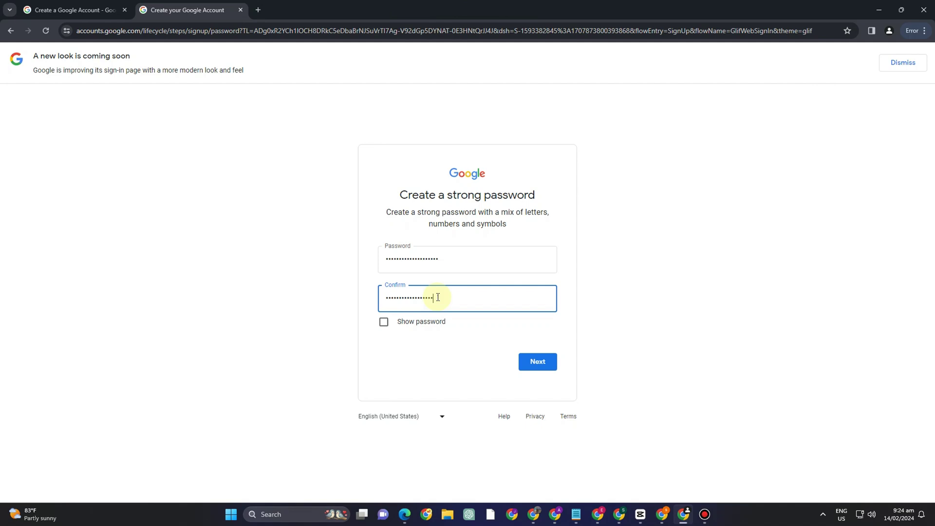
click(538, 361)
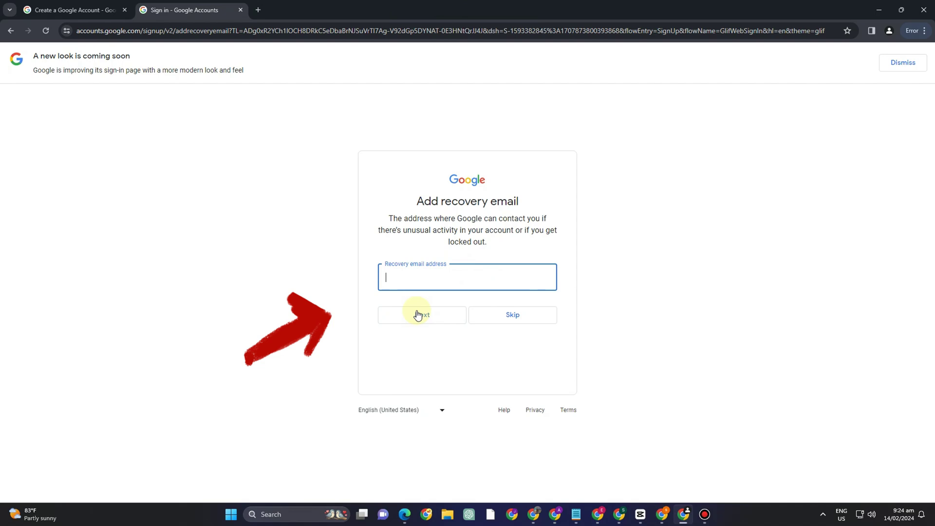
Skip the recovery email, confirm the account details, and agree to the Privacy and Terms
click(514, 315)
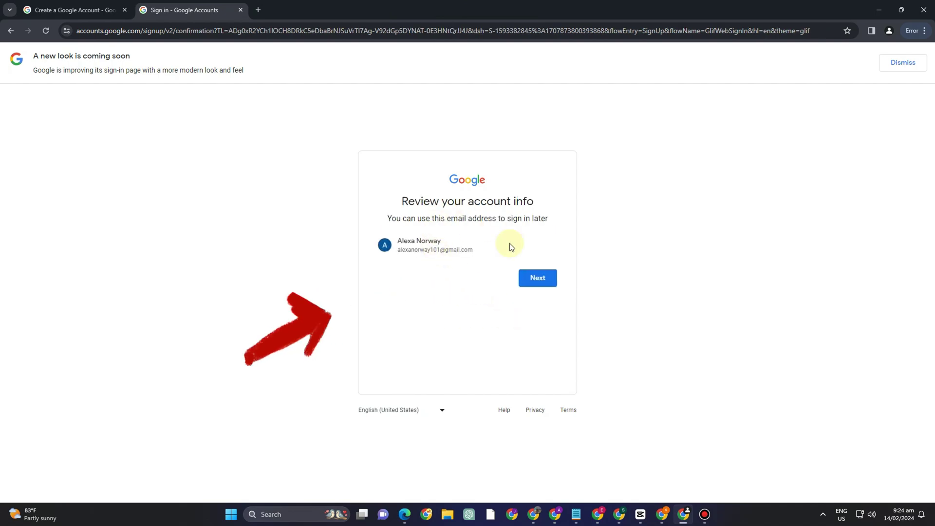
click(541, 279)
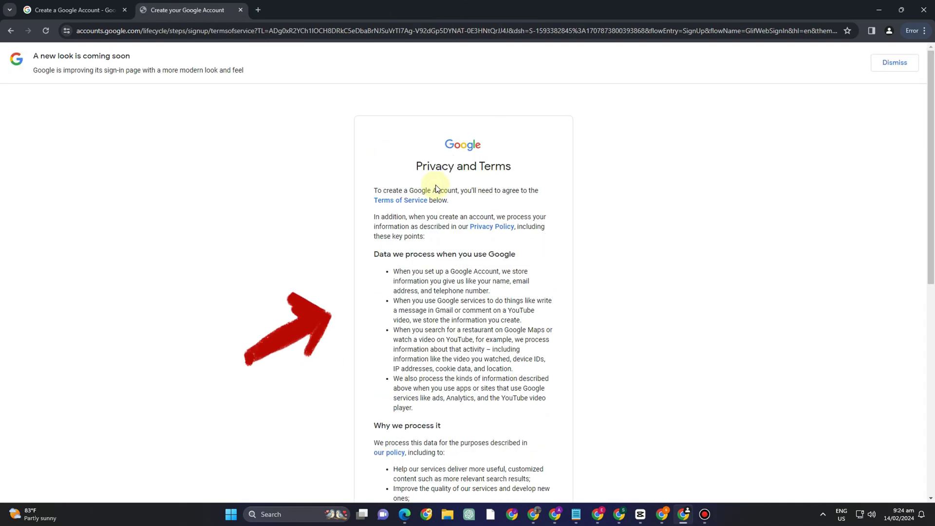
scroll(466, 262, down, 1)
scroll(466, 261, down, 7)
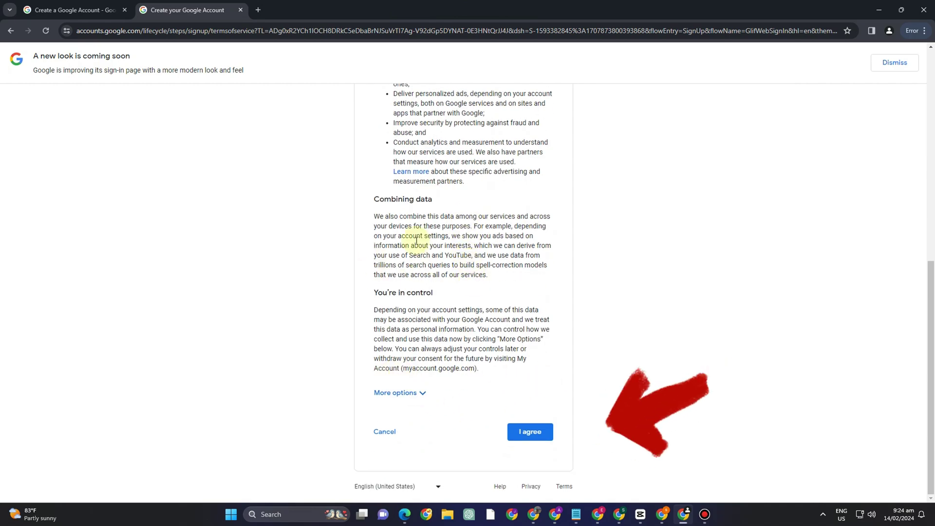
click(530, 433)
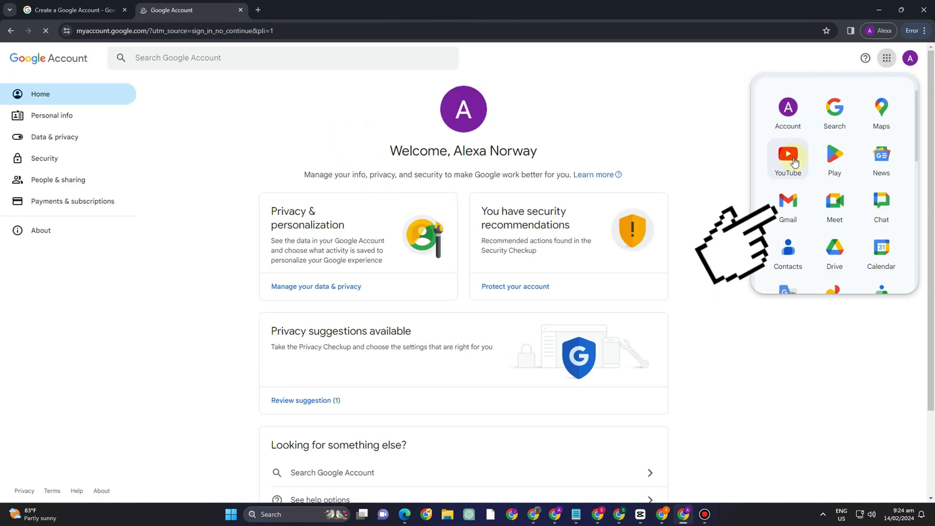
Open the new account's Gmail inbox, then switch to Microsoft Edge
click(781, 207)
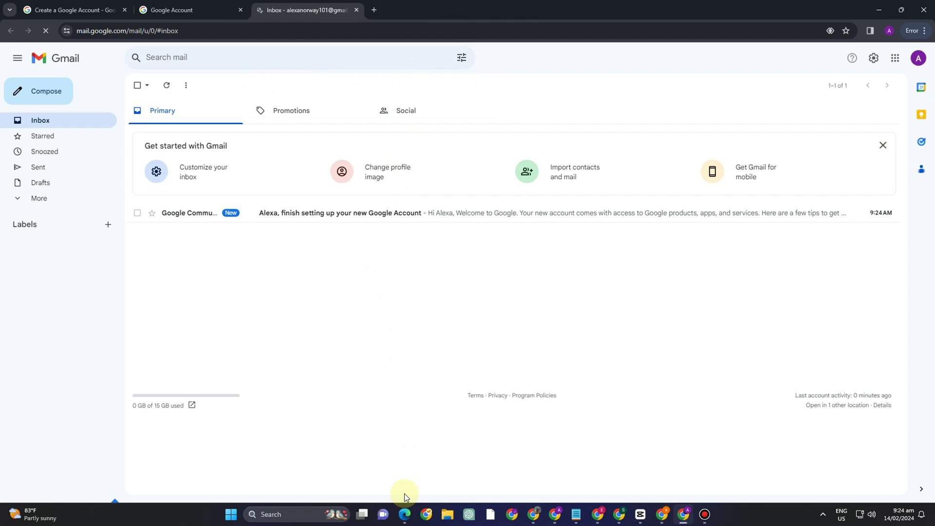
click(405, 513)
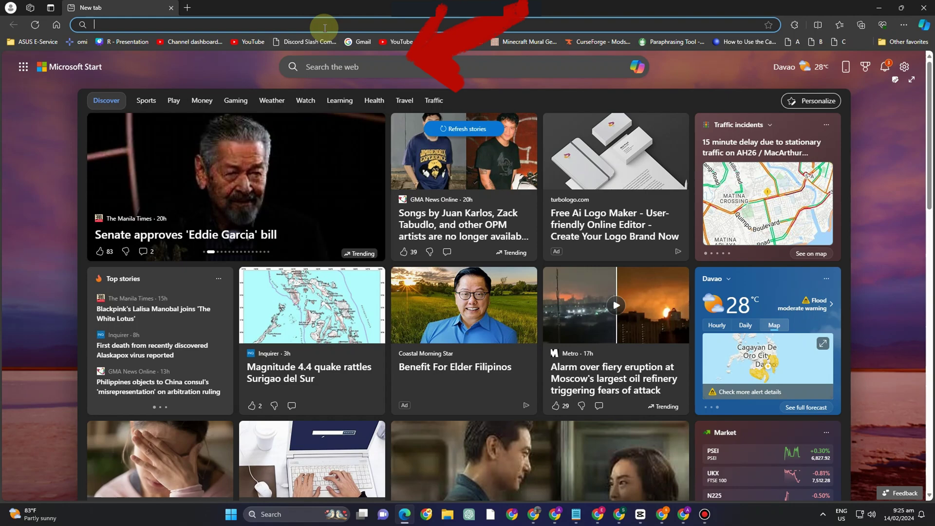
Enter 'gmail sign up' in the Edge address bar
text(gmail sign)
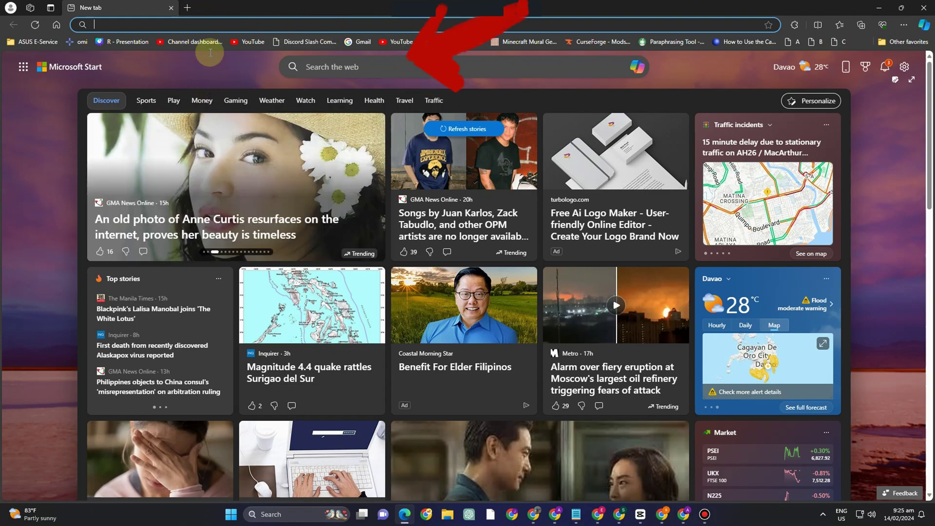
text( up)
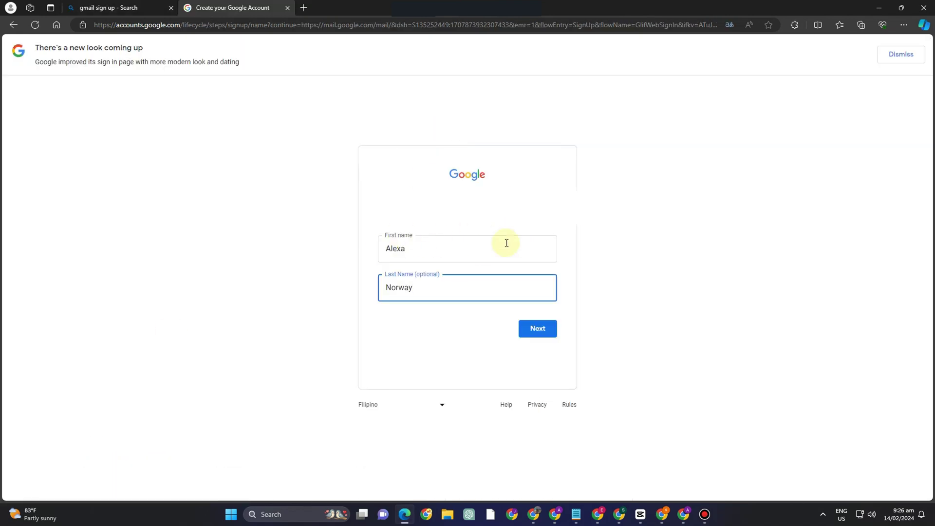
Submit the name, then enter a January 1, 1988 birthday with sex left unstated
click(538, 331)
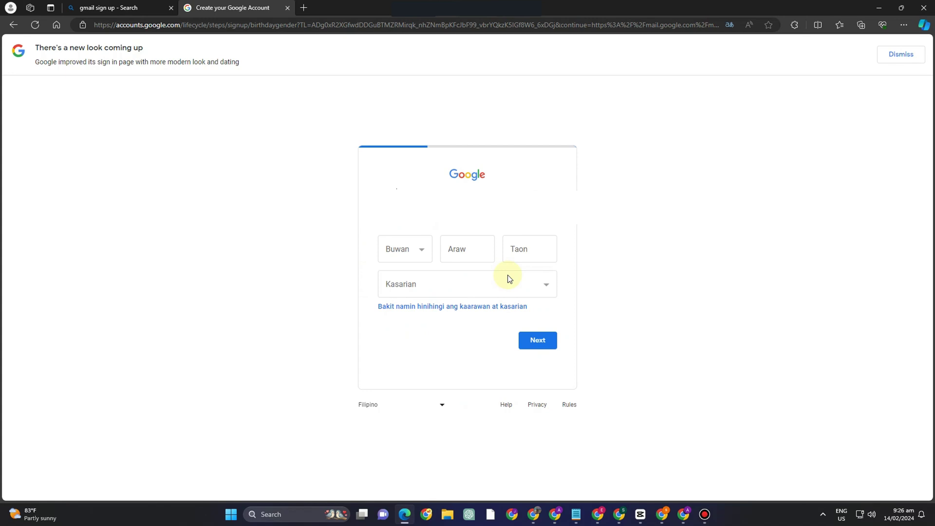
click(415, 252)
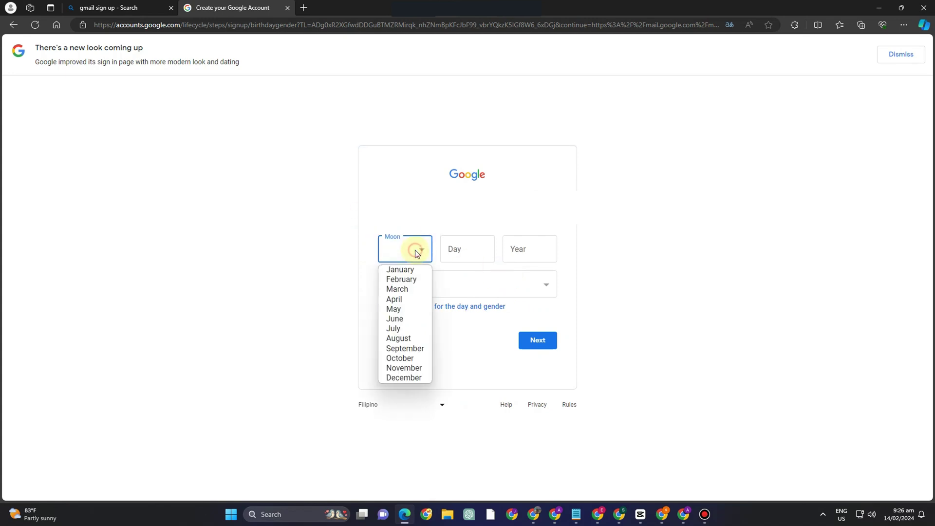
click(397, 267)
click(463, 257)
text(1)
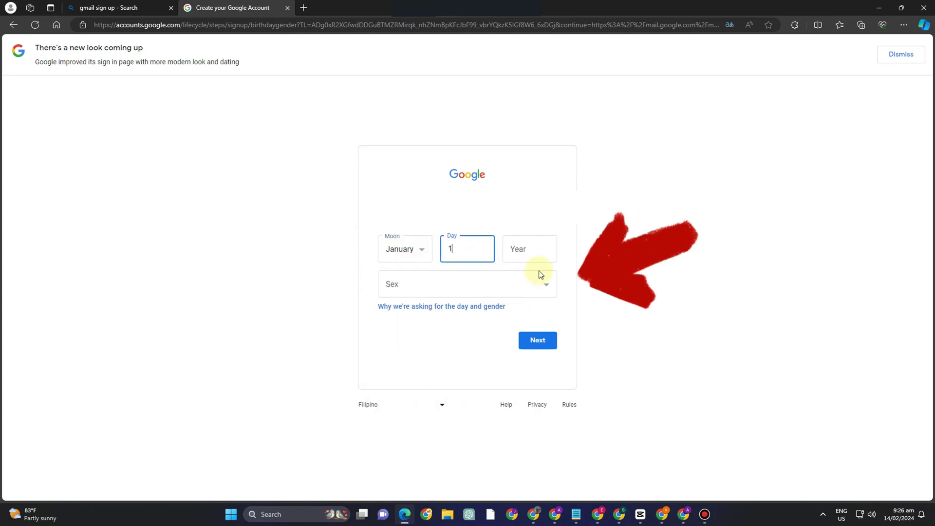
click(528, 252)
text(19)
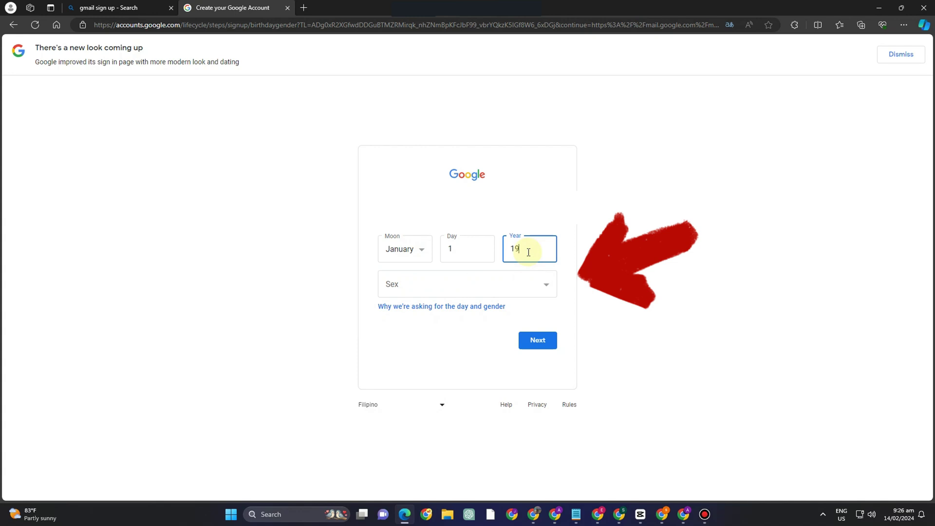
text(88)
click(467, 284)
click(415, 324)
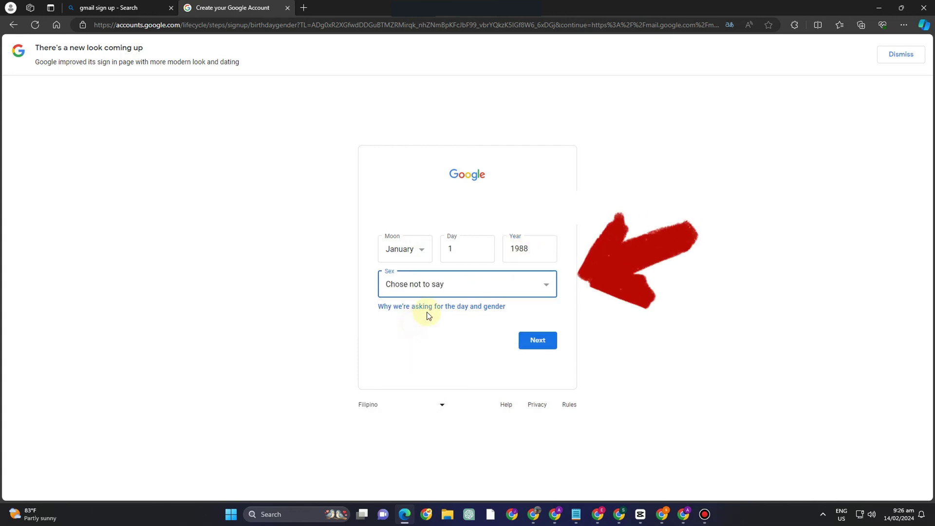
click(541, 340)
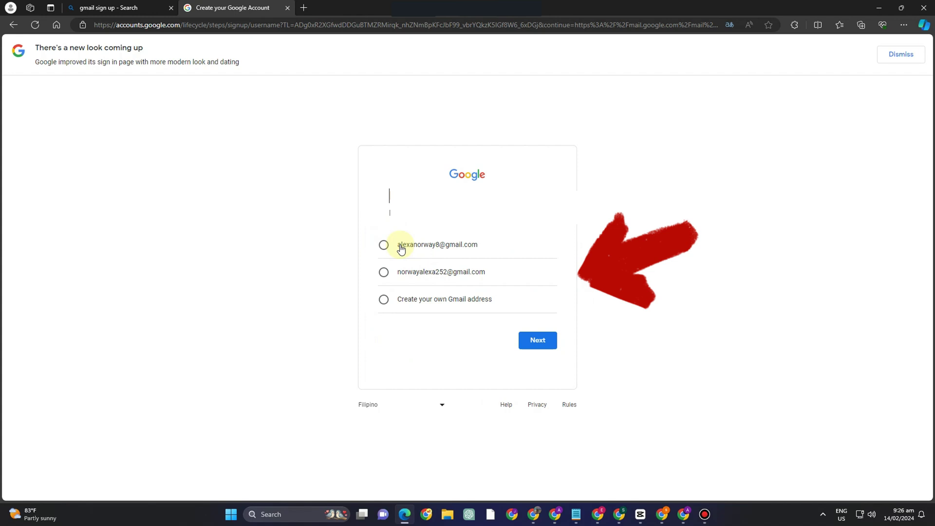
Take the first suggested Gmail address and paste the password into both fields
click(383, 244)
click(540, 340)
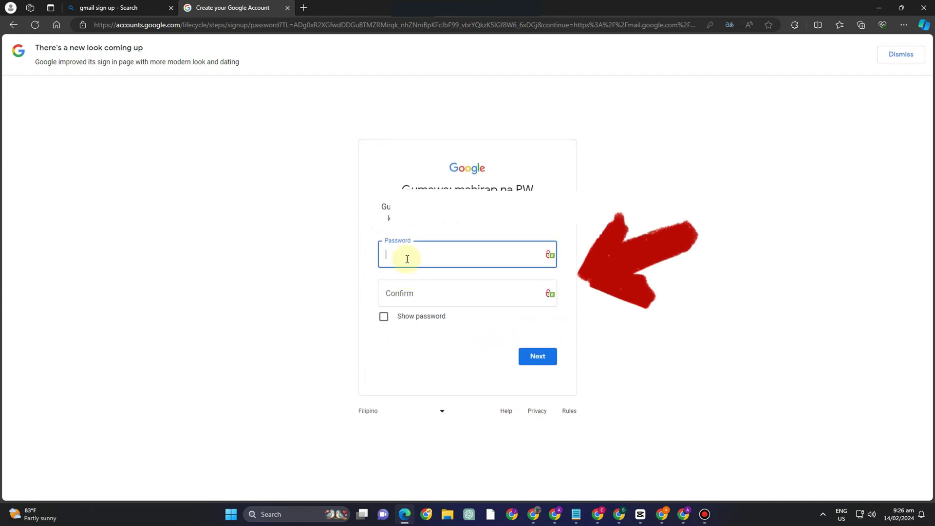
key(ctrl+v)
key(Tab)
key(ctrl+v)
click(524, 351)
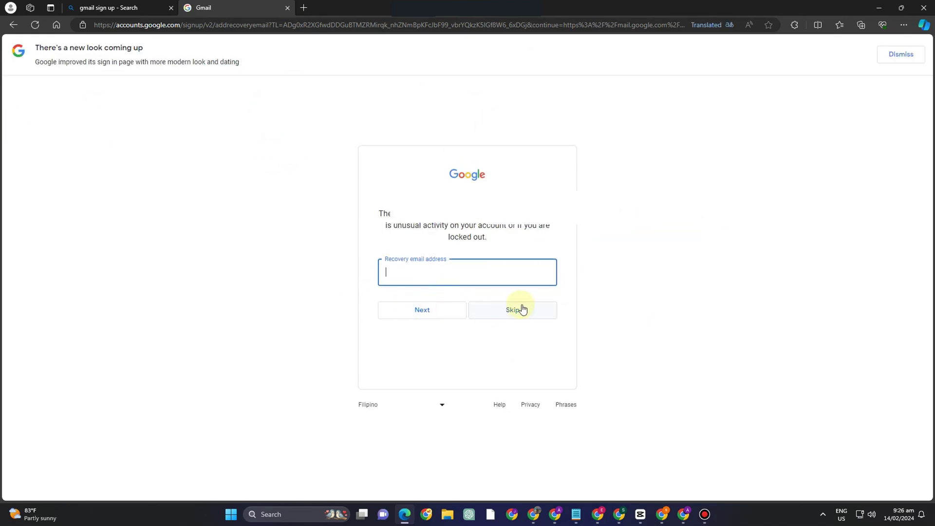
Skip the recovery email, agree to the terms, and decline Edge's password saving
click(490, 311)
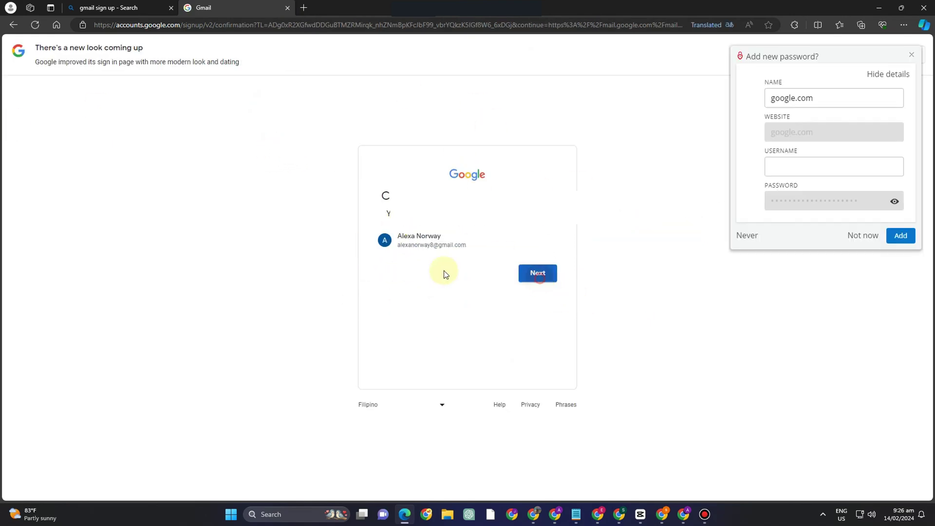
click(863, 235)
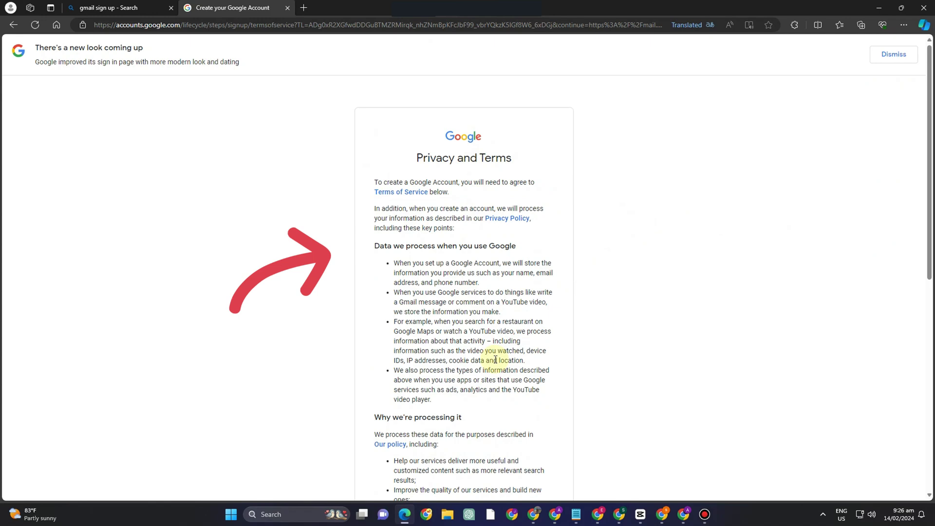
scroll(496, 360, down, 10)
click(533, 431)
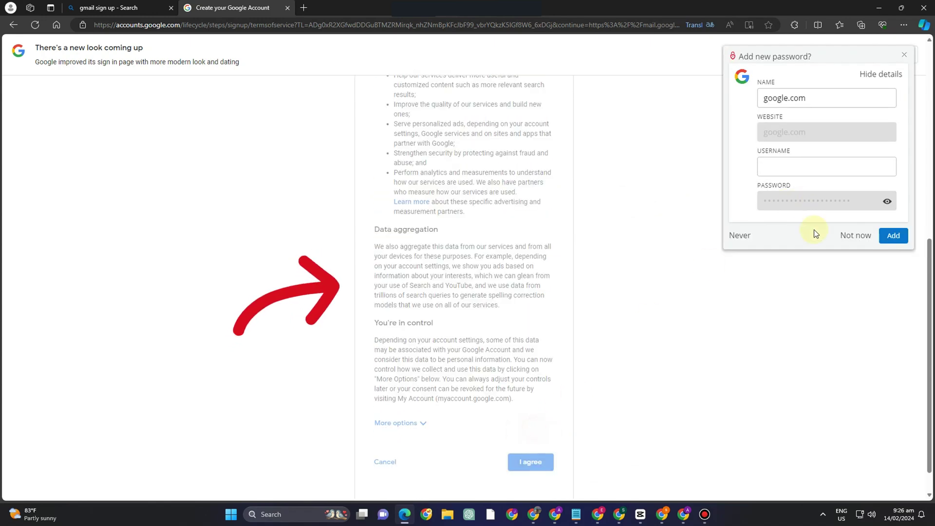
click(846, 235)
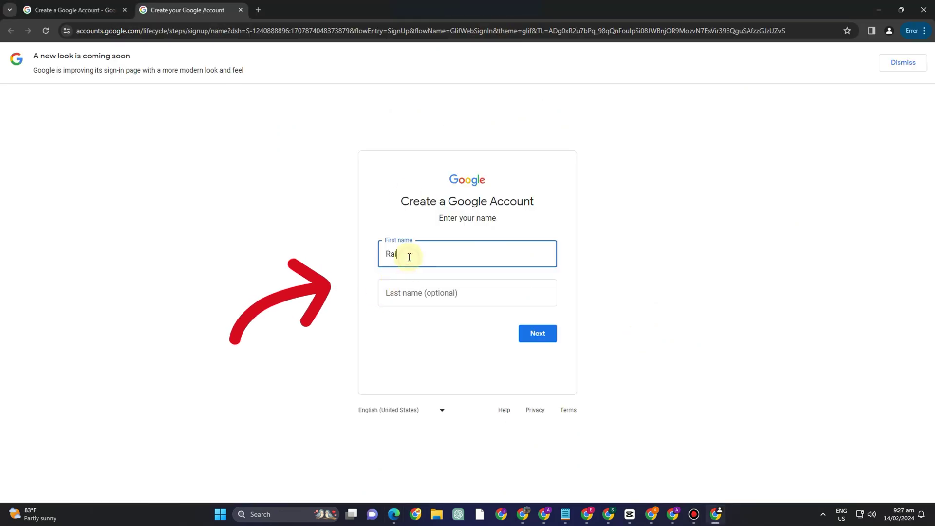
Enter the first name in the new sign-up form
text(m)
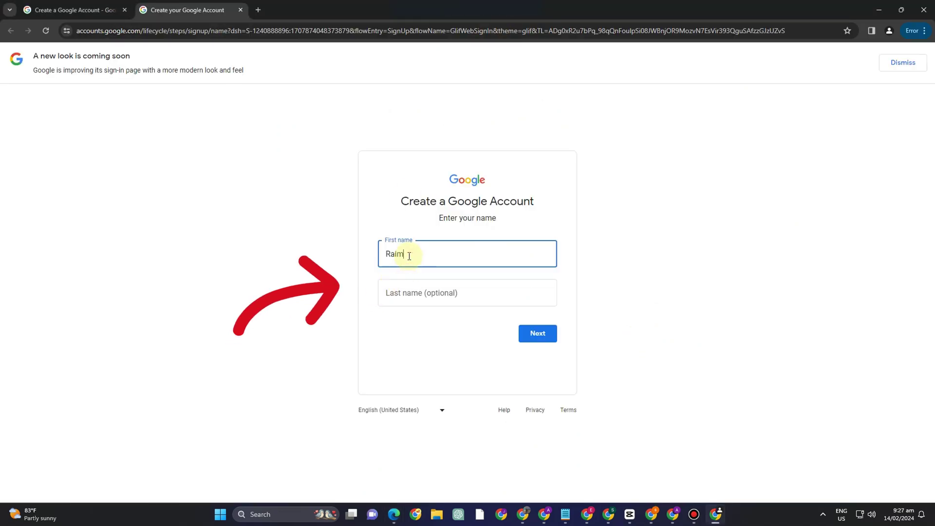
key(BackSpace)
text(nSon)
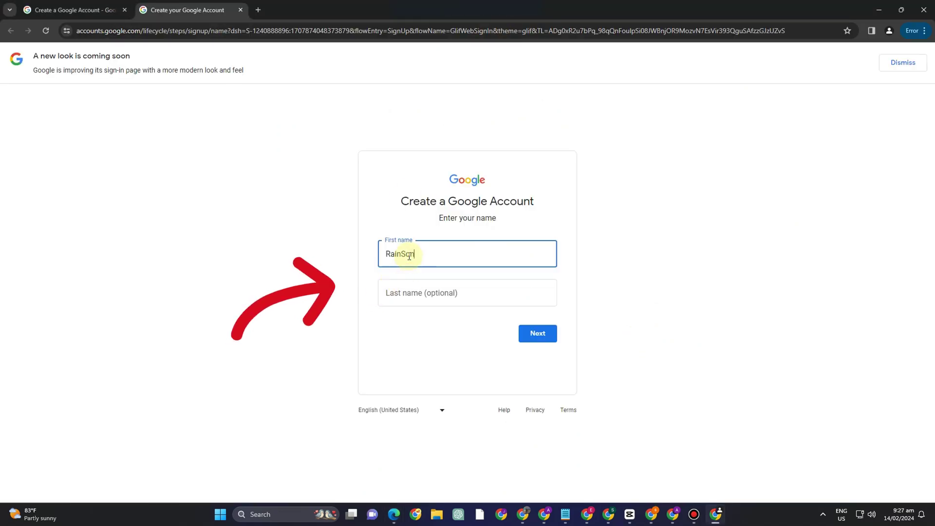
click(539, 333)
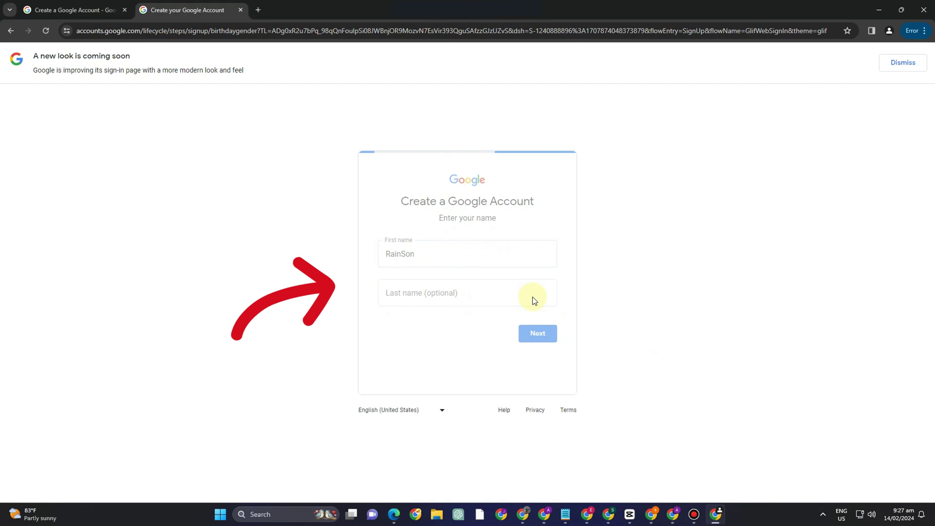
Enter a January 01, 1989 birthday with gender Rather not say, then take the first suggested address
click(410, 266)
click(400, 272)
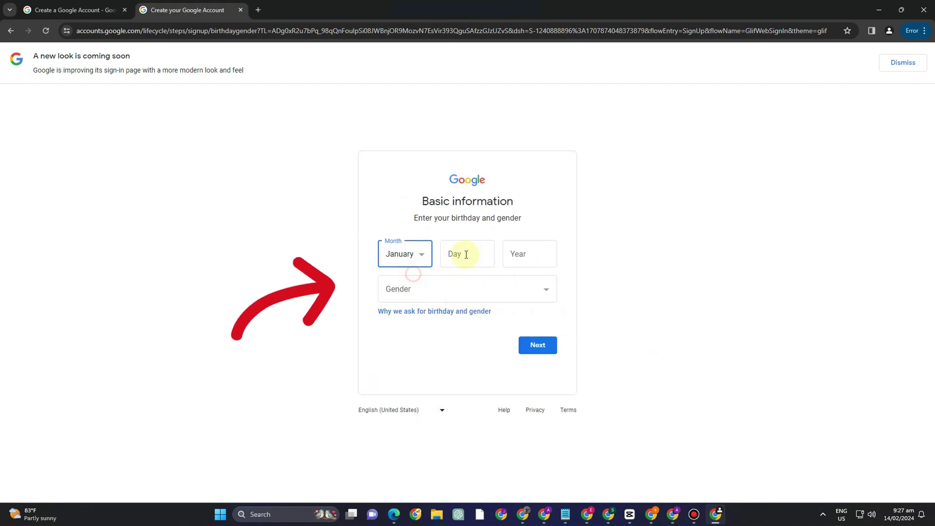
click(463, 254)
text(01)
right_click(469, 273)
click(538, 288)
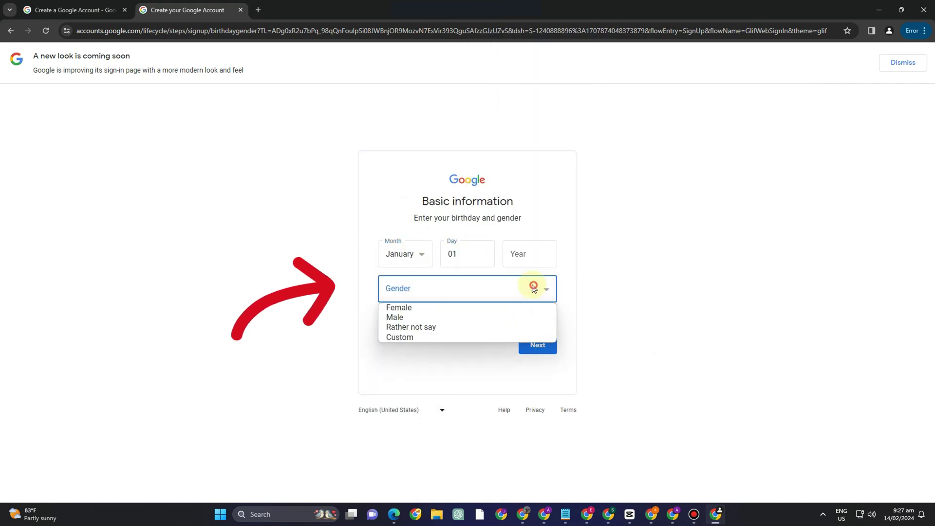
click(514, 256)
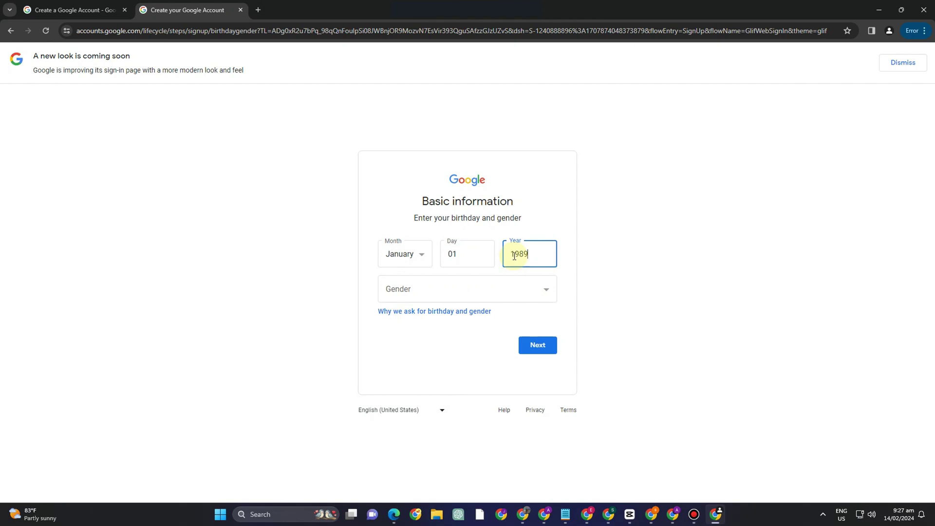
click(530, 290)
click(425, 327)
click(541, 343)
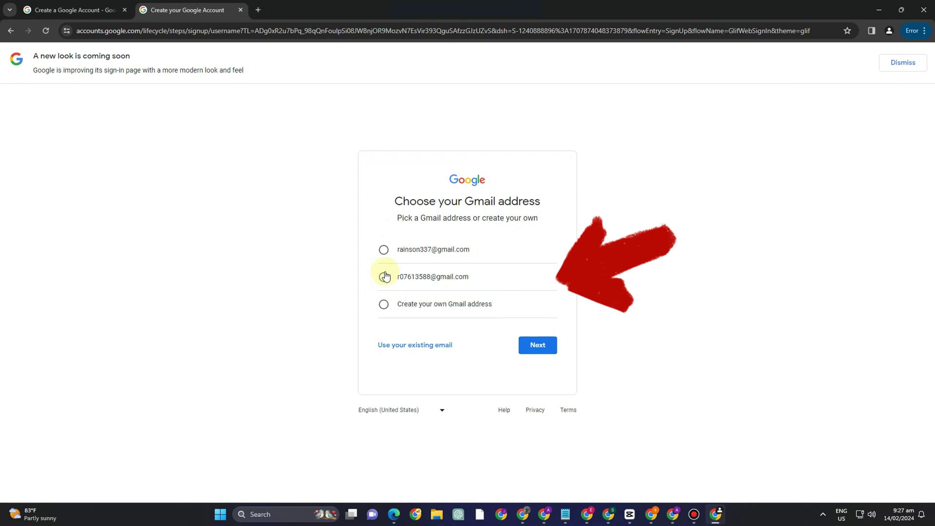
click(383, 250)
click(538, 343)
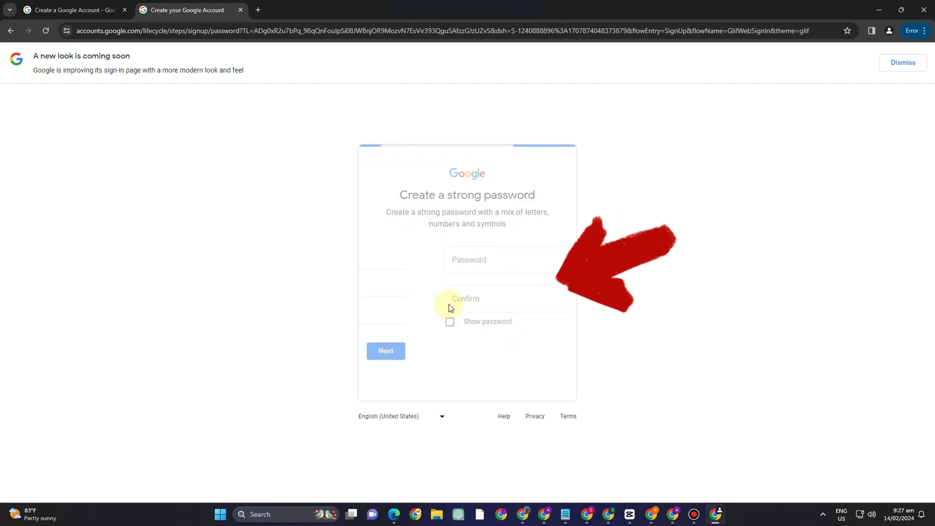